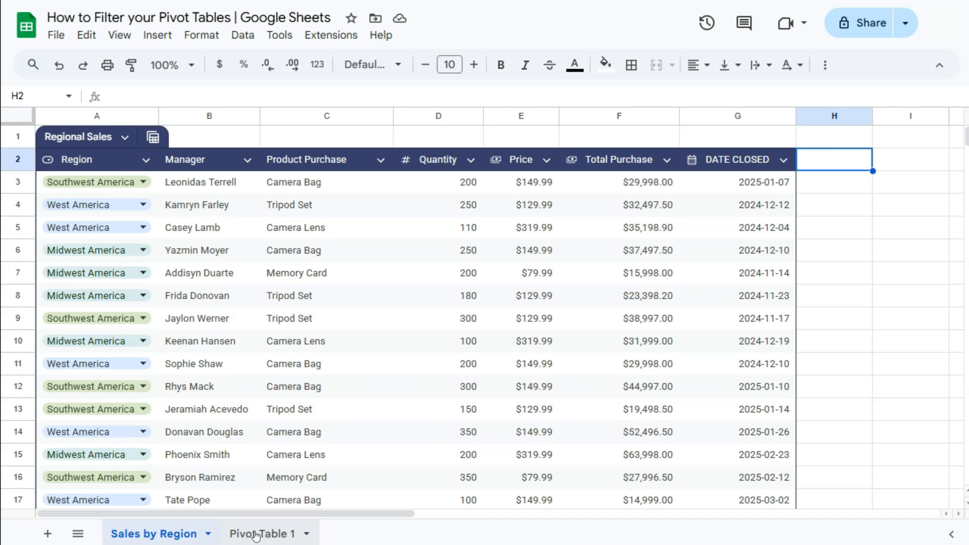
On the Pivot Table 1 sheet, edit the pivot table to replace its Quantity value with Price.
click(256, 536)
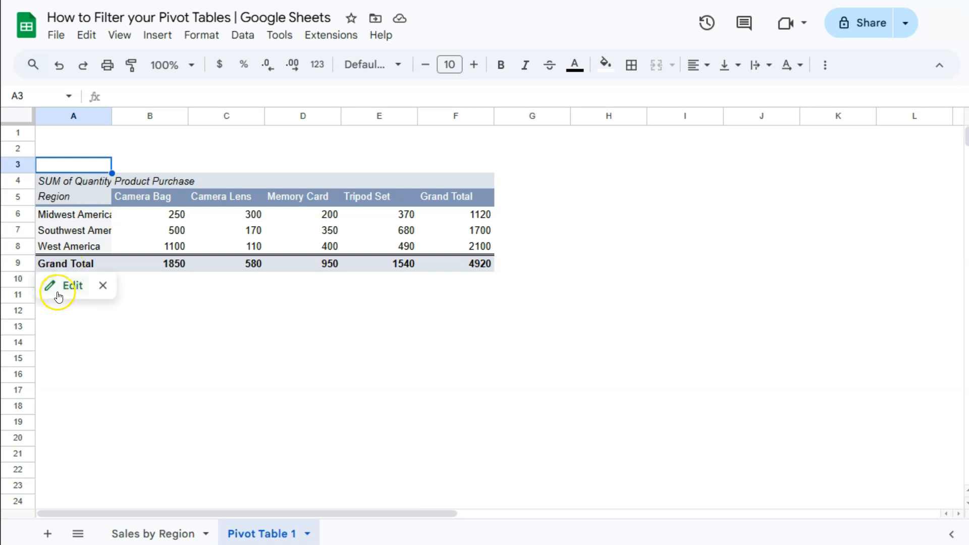
click(55, 287)
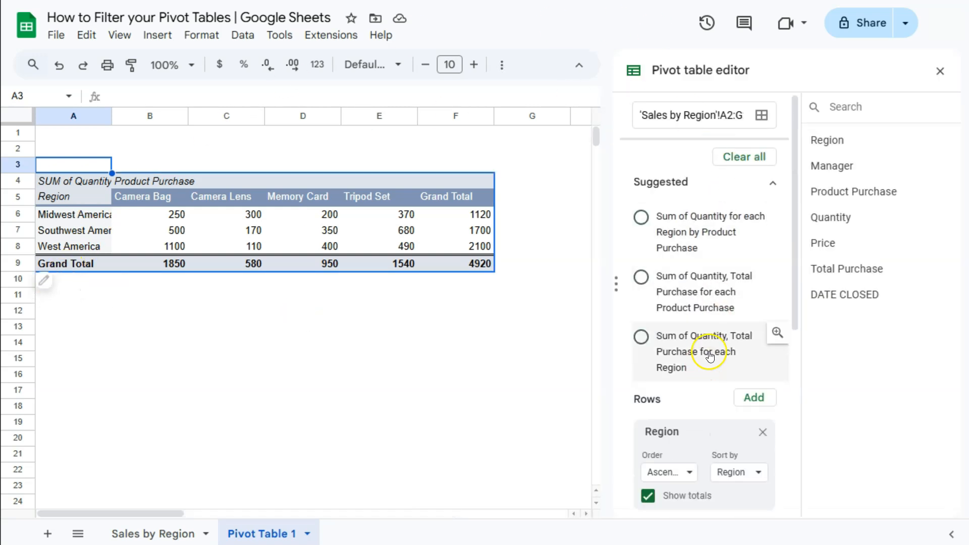
scroll(678, 318, down, 5)
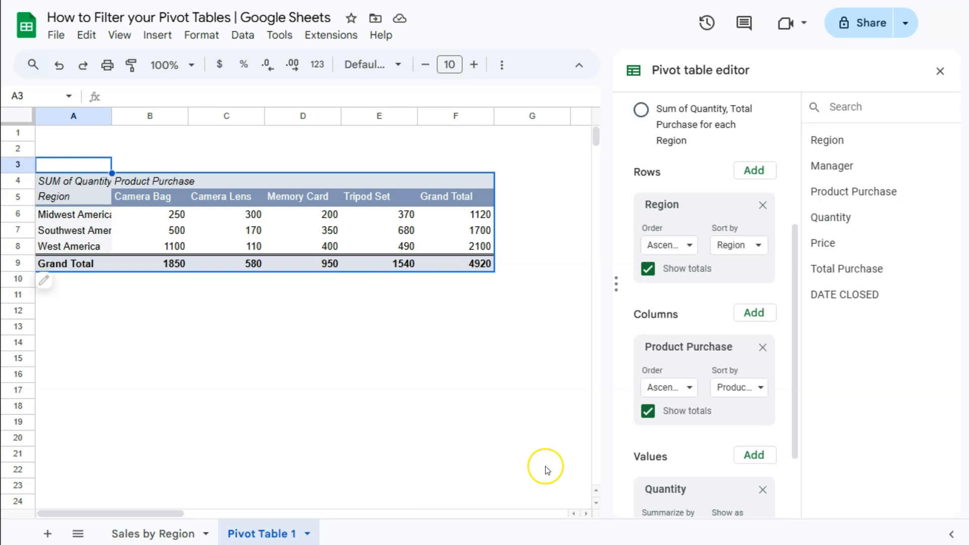
scroll(735, 390, down, 2)
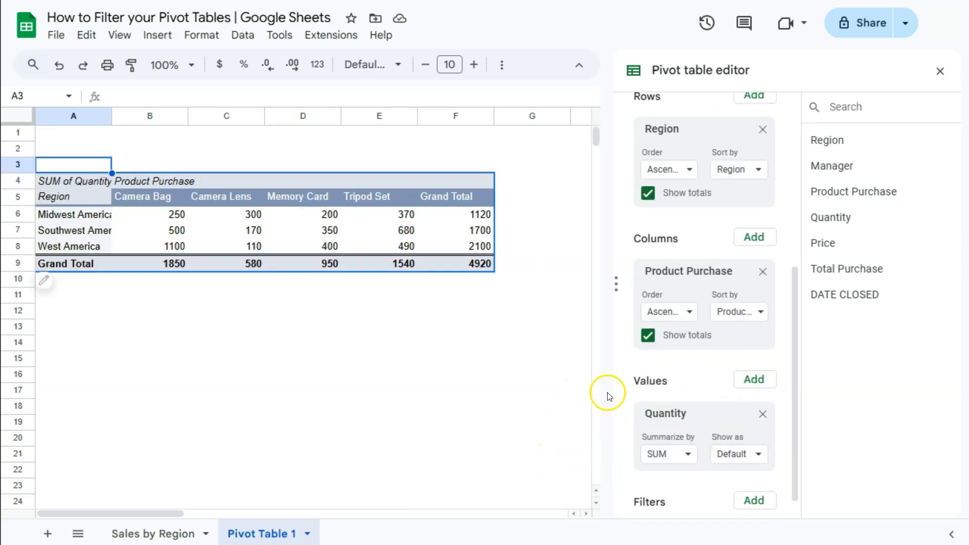
click(763, 414)
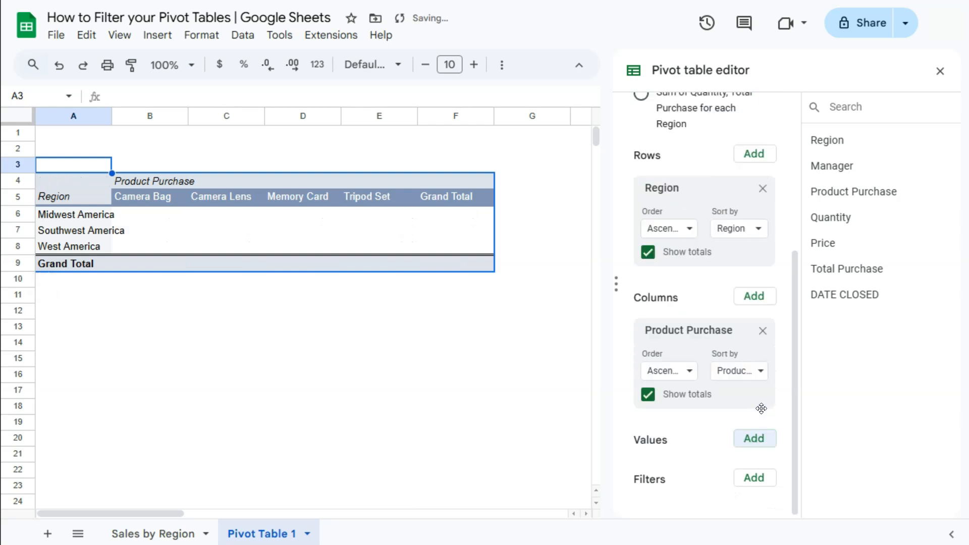
click(755, 438)
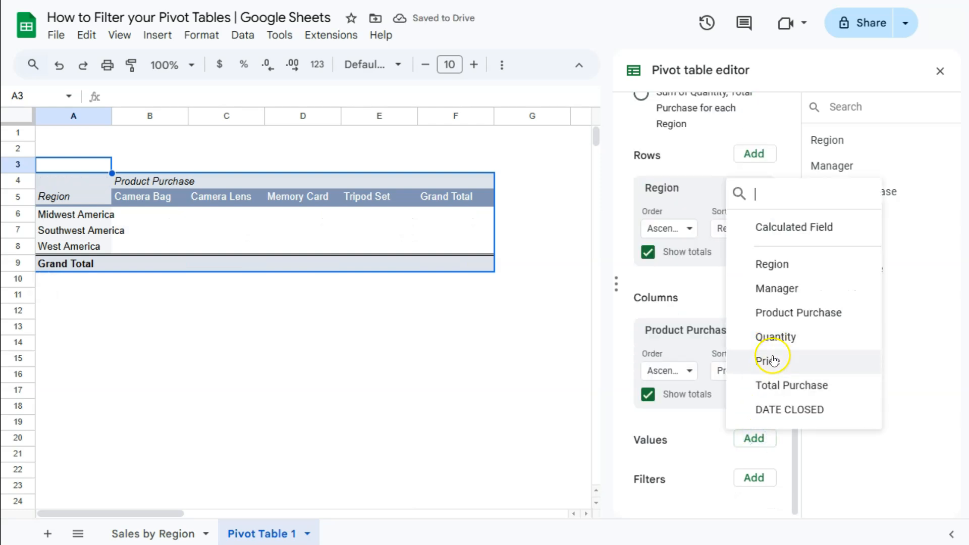
click(771, 360)
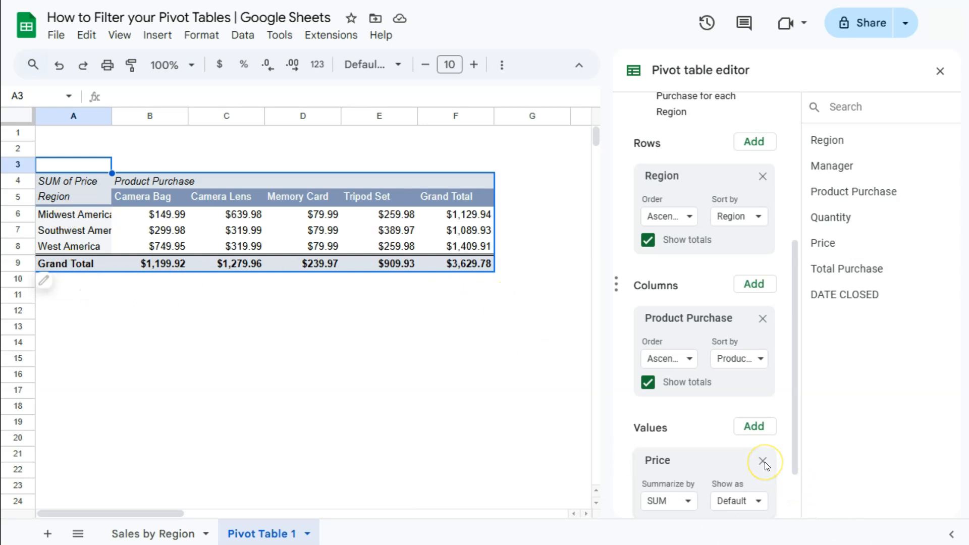
Add Quantity as a second value field in the pivot table and close its editor.
click(757, 427)
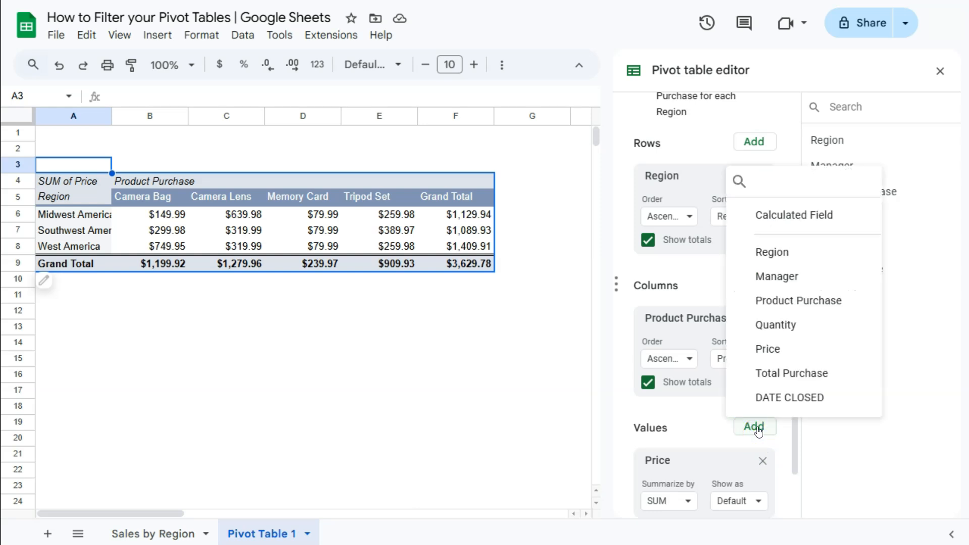
click(774, 325)
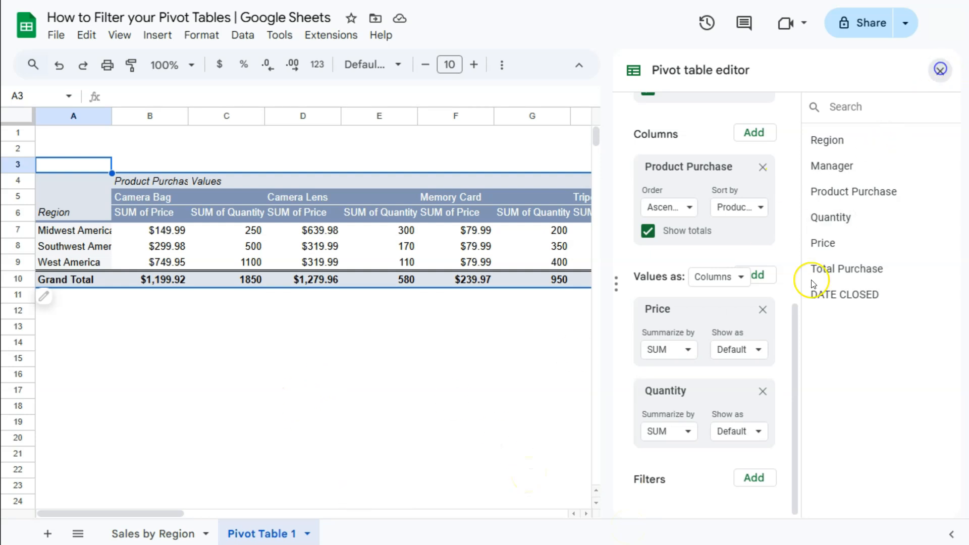
click(940, 70)
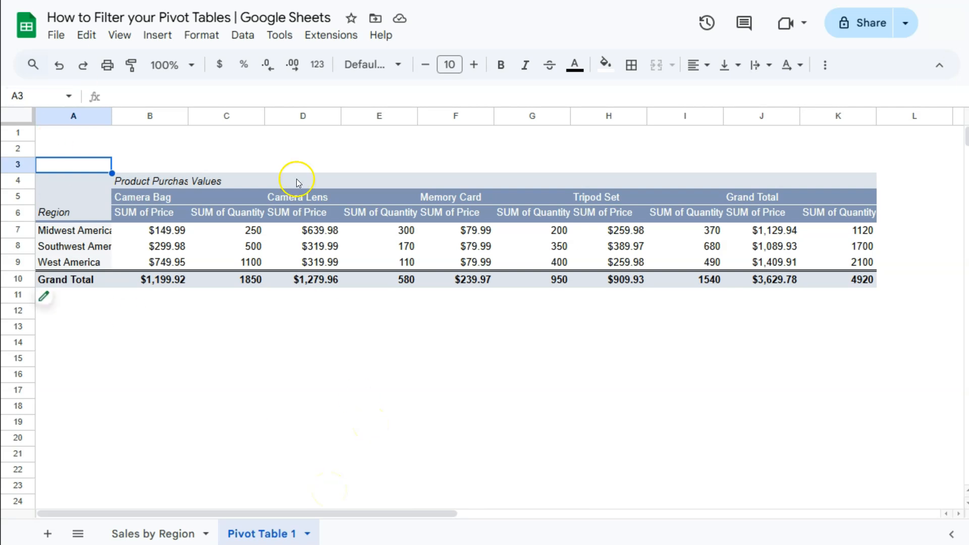
Add a slicer that uses the data range 'Sales by Region'!A2:G24.
click(243, 35)
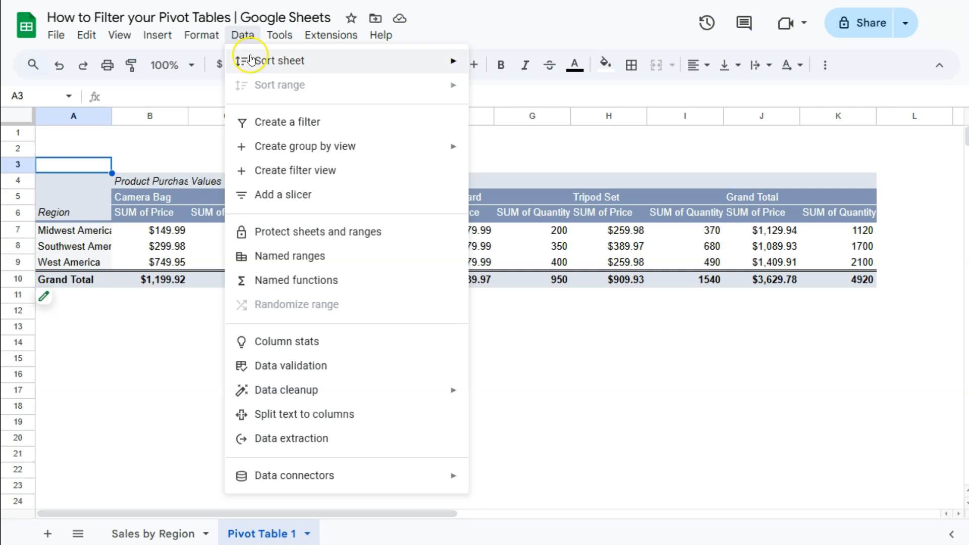
click(294, 203)
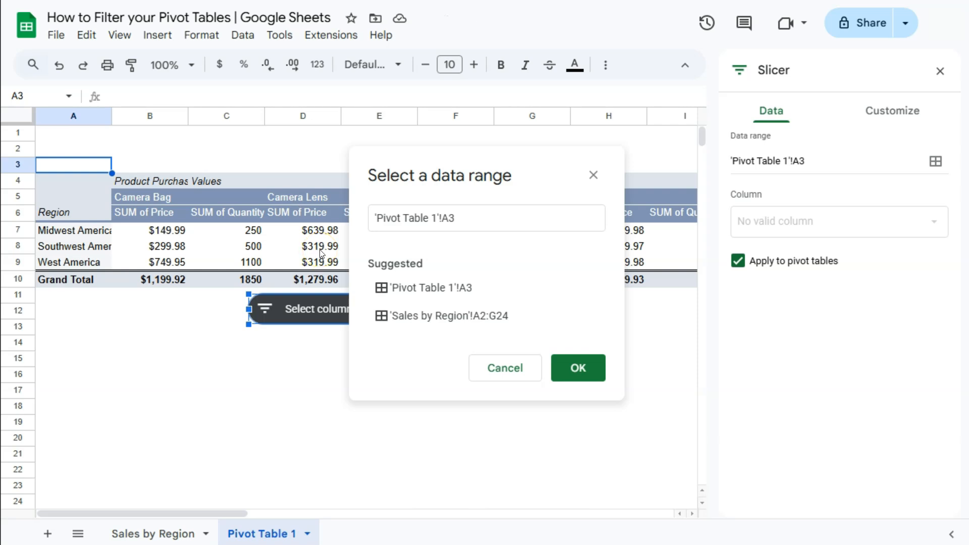
click(423, 323)
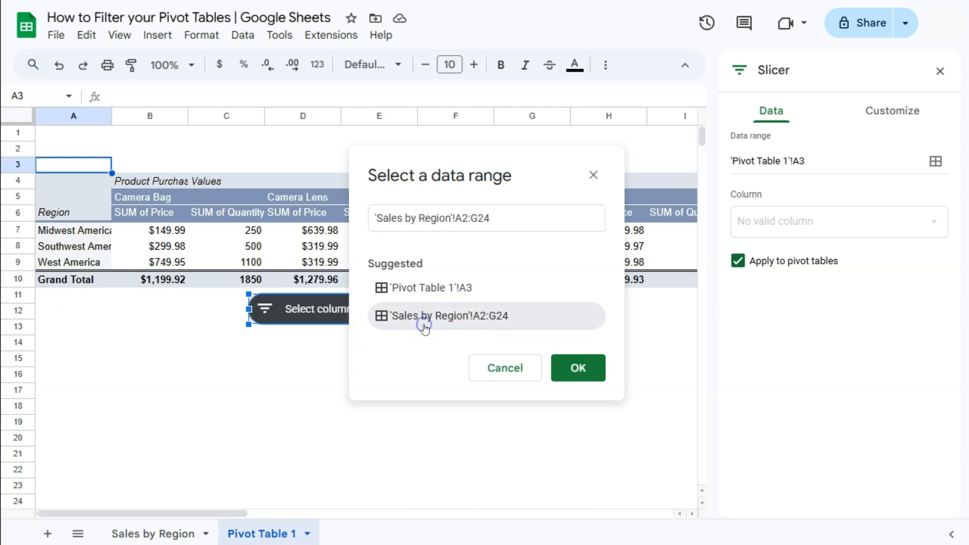
click(578, 367)
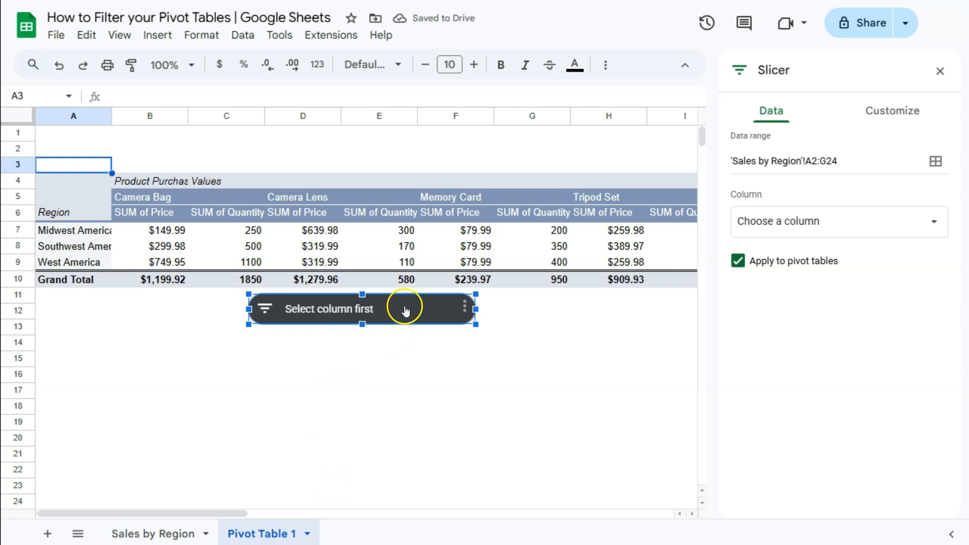
Move the slicer above the pivot table into rows 1 and 2 and set its filter column to Region.
drag(406, 311, 410, 142)
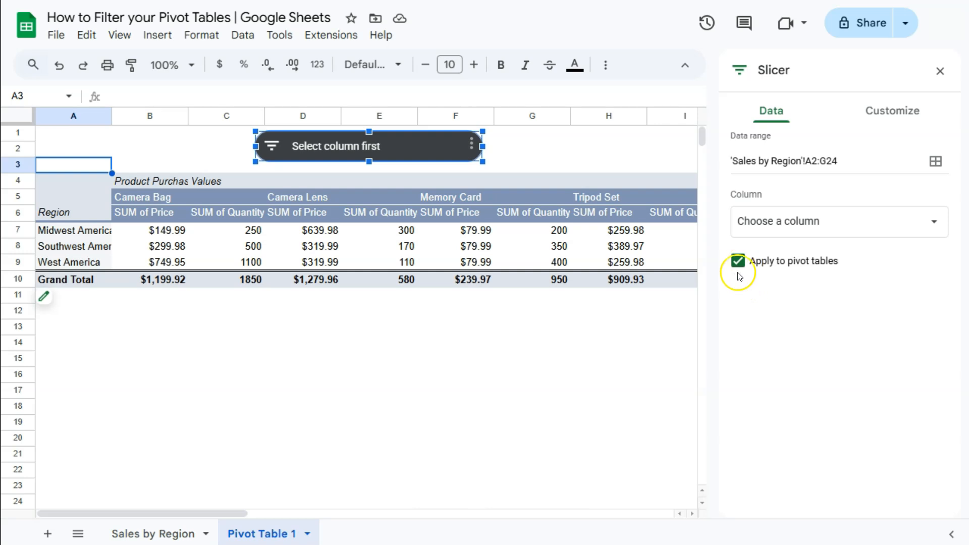
click(797, 226)
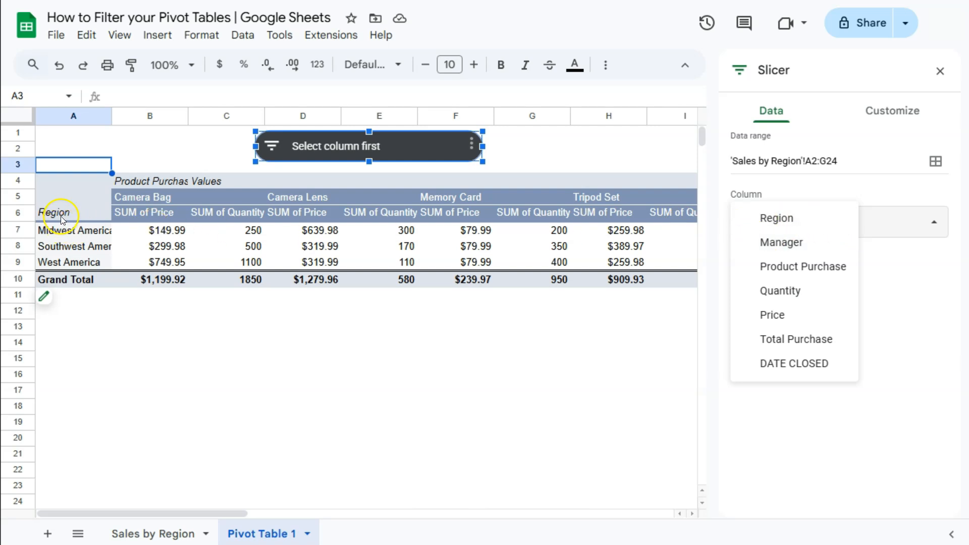
click(774, 220)
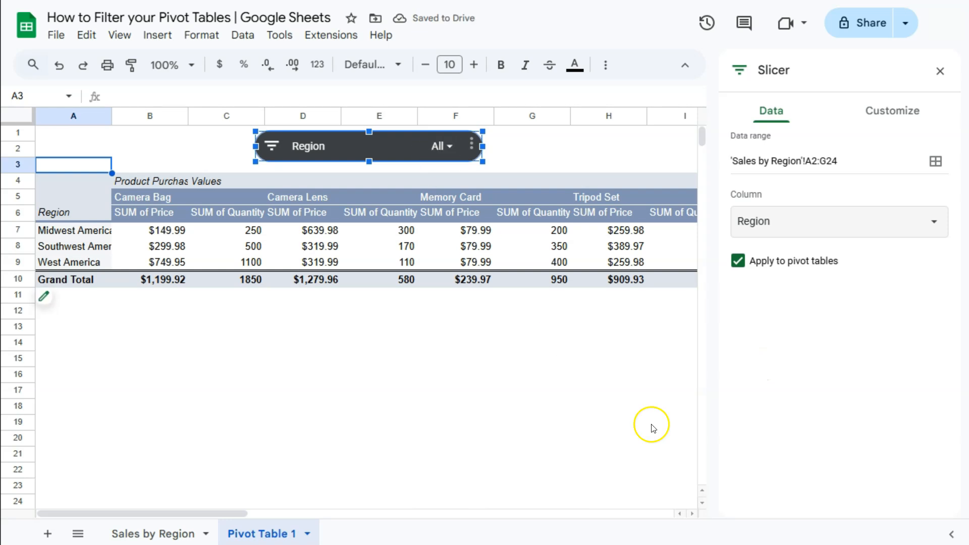
click(939, 70)
Filter the Region slicer by values so that only Southwest America is selected.
click(443, 147)
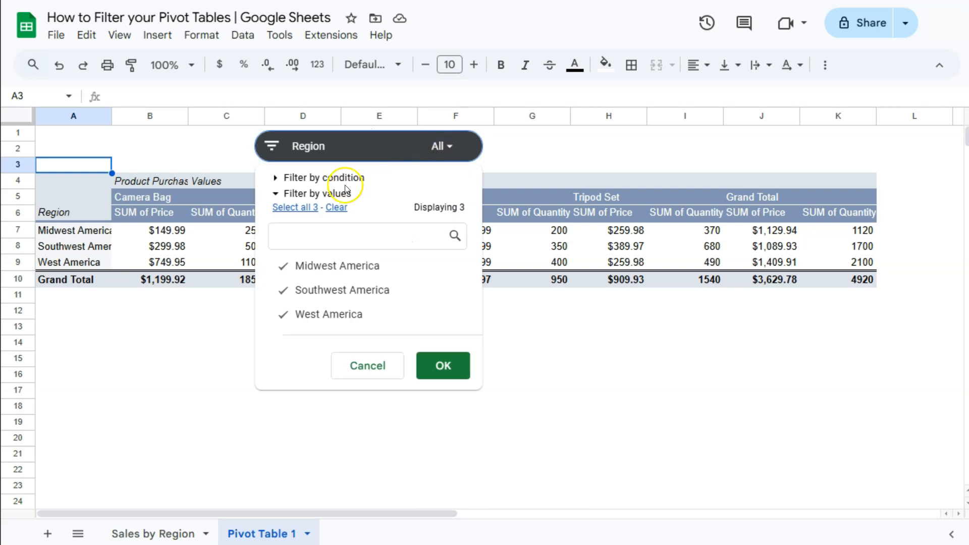
click(338, 208)
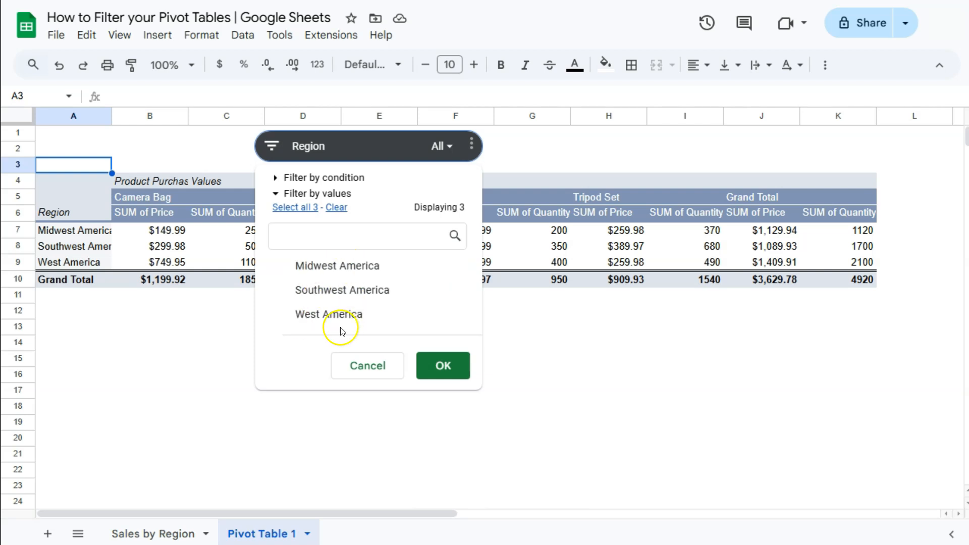
click(324, 291)
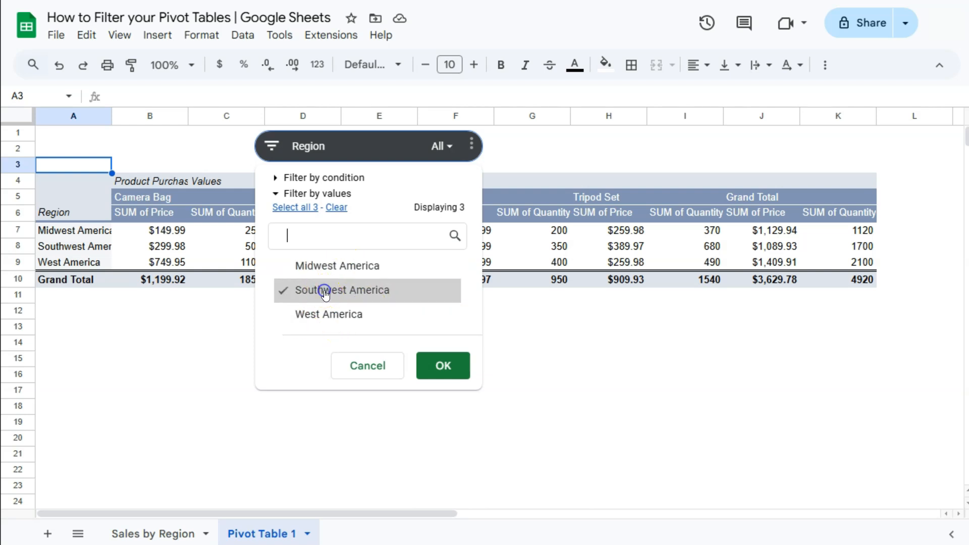
click(444, 366)
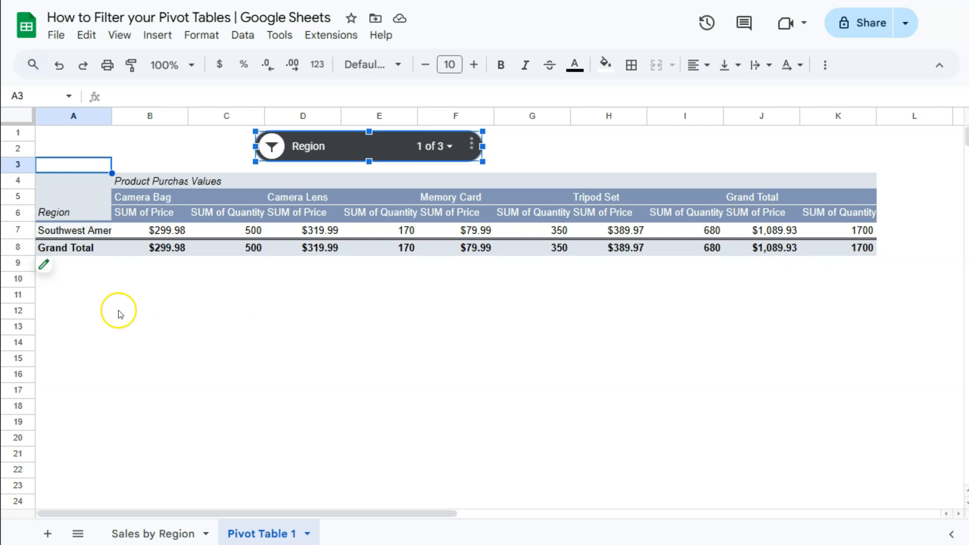
Edit the Region slicer so that it does not apply to pivot tables.
click(472, 149)
click(485, 166)
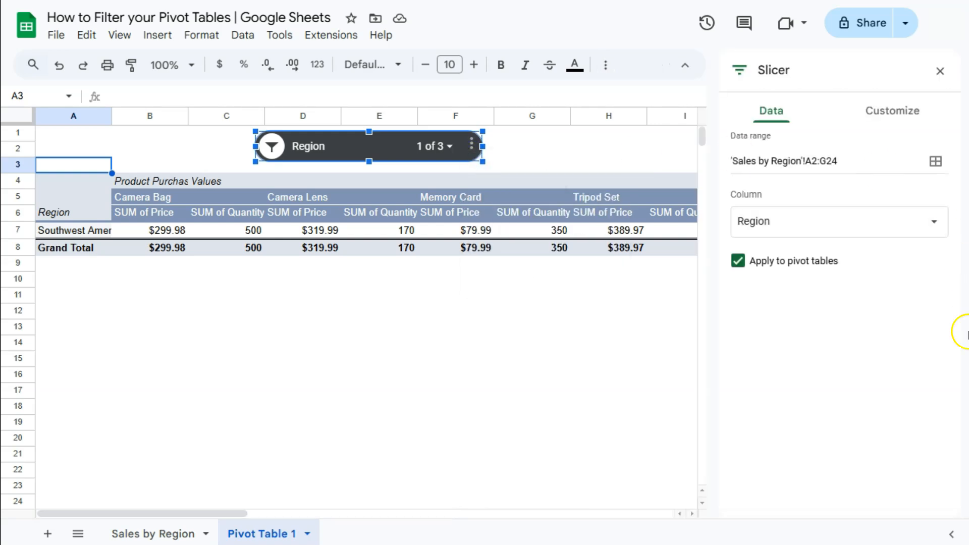
click(737, 262)
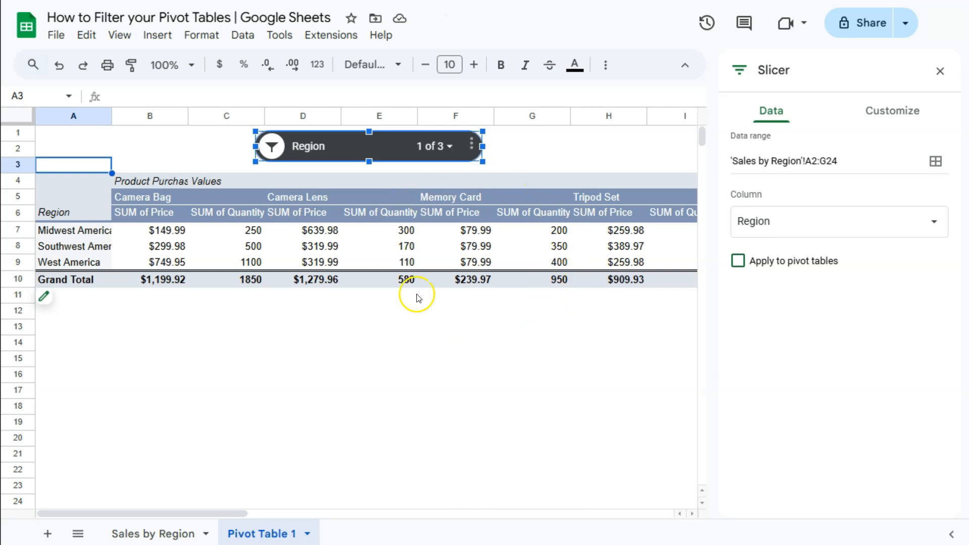
Add Midwest America to the Region slicer's selected values and re-enable applying the slicer to pivot tables.
click(443, 147)
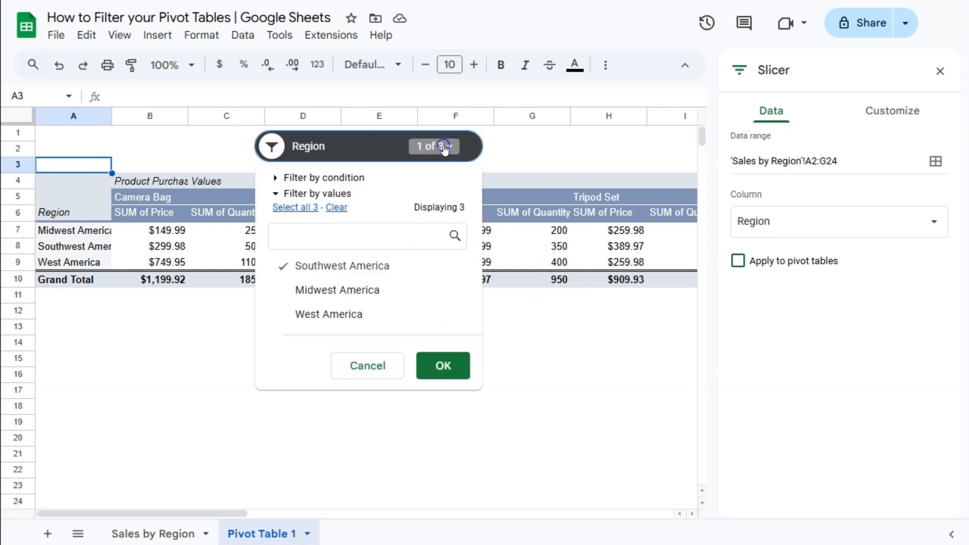
click(314, 291)
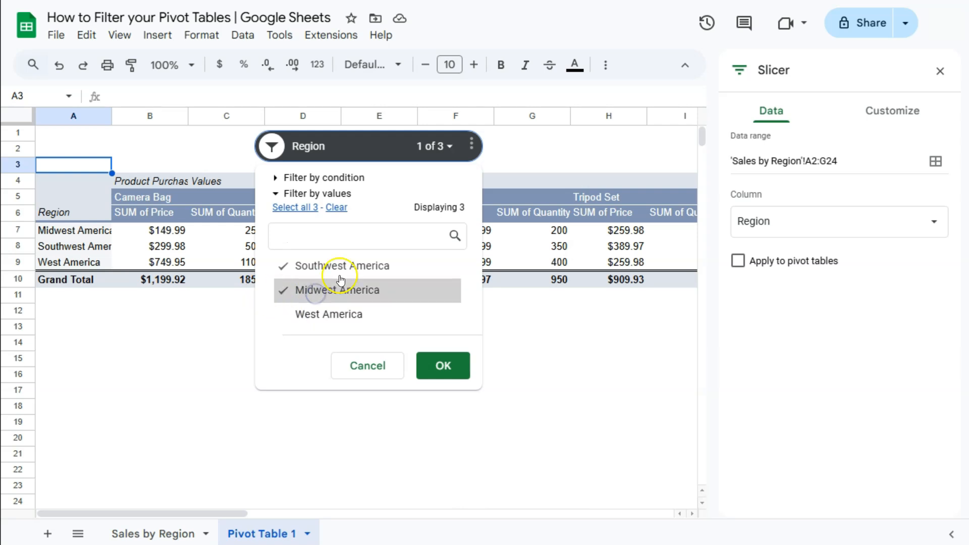
click(434, 365)
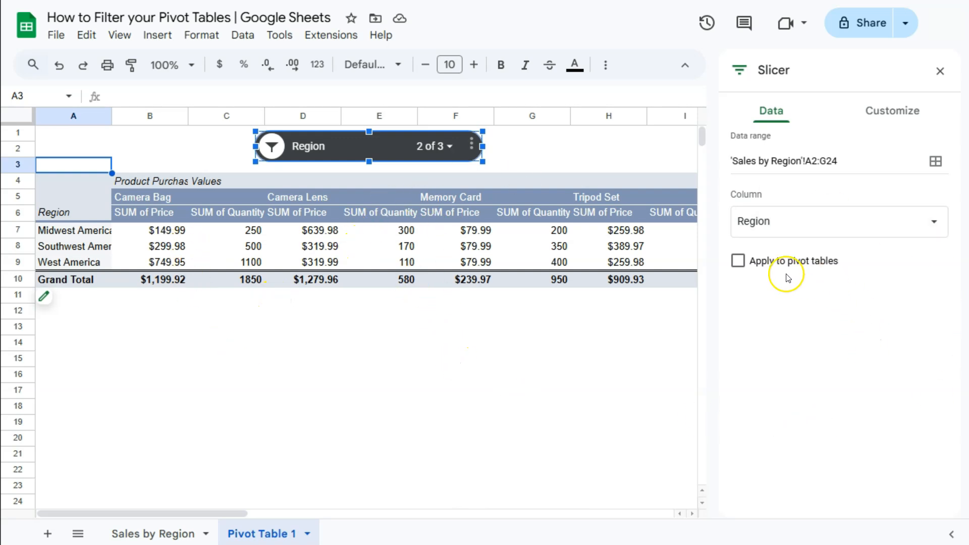
click(738, 260)
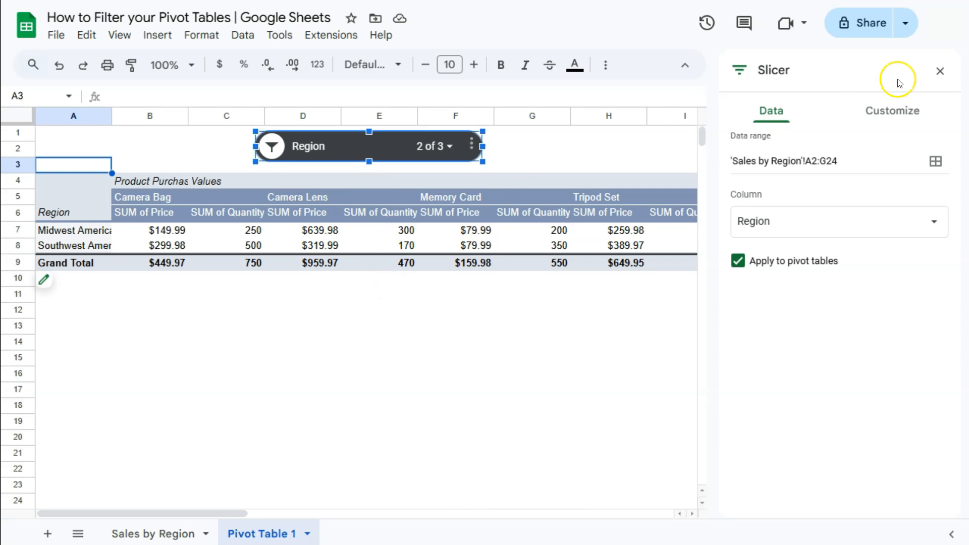
click(940, 71)
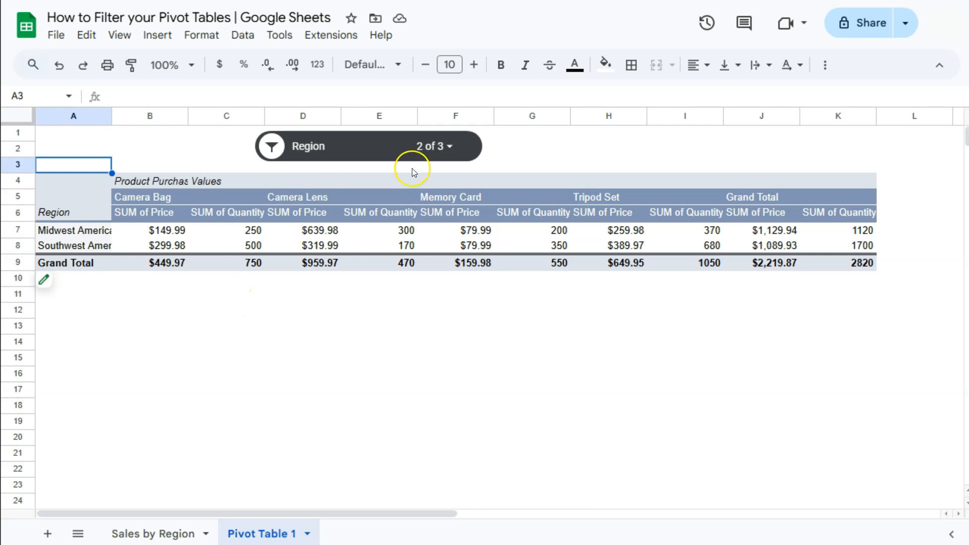
Edit the slicer above the pivot table and change its filter column to Product Purchase.
click(448, 154)
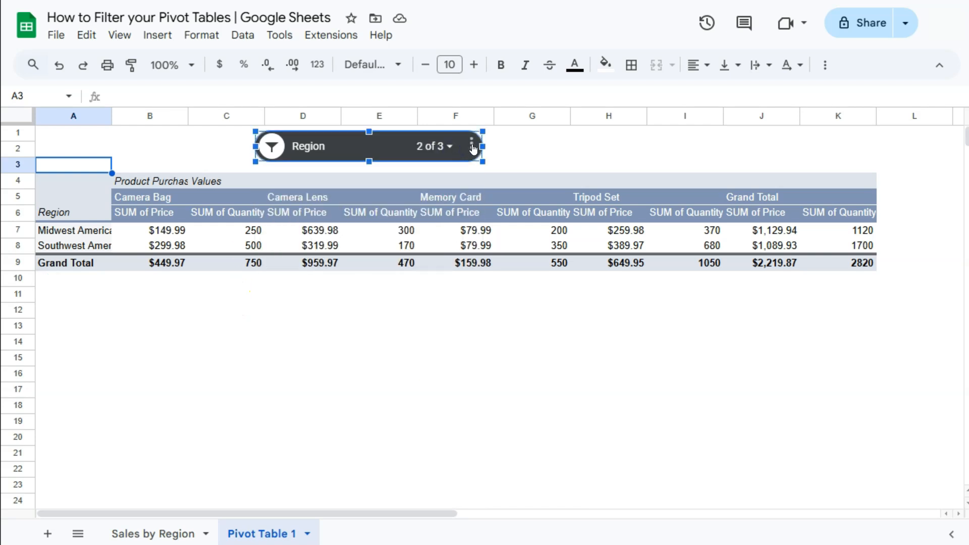
click(472, 146)
click(487, 164)
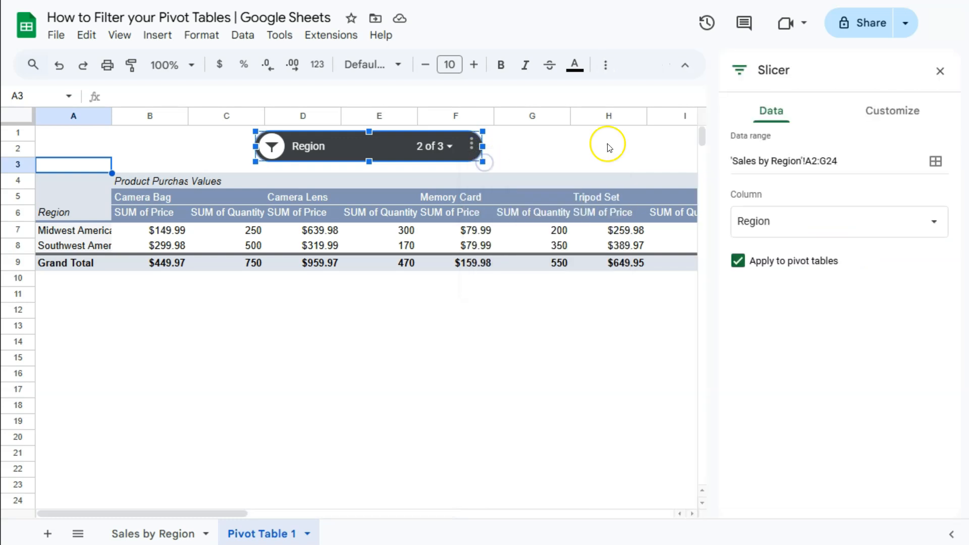
click(760, 236)
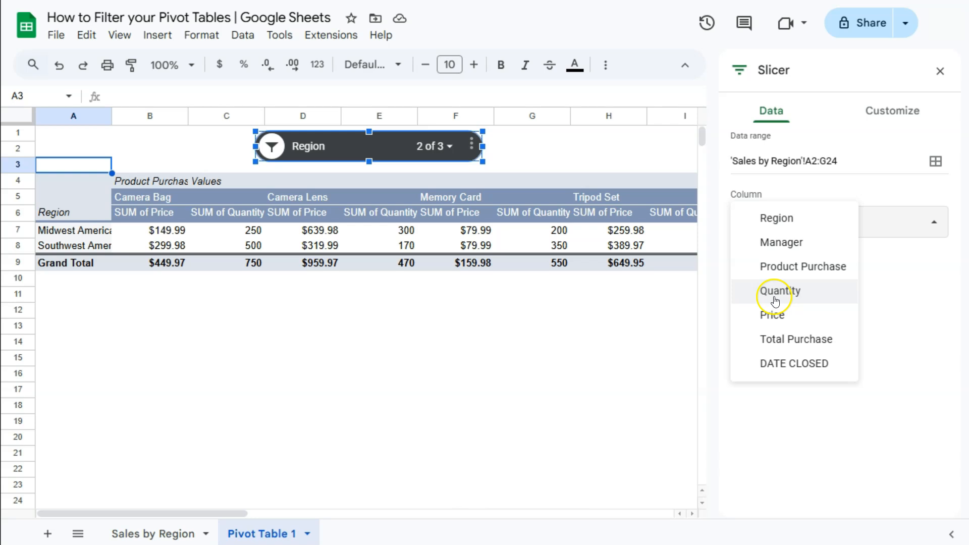
click(775, 266)
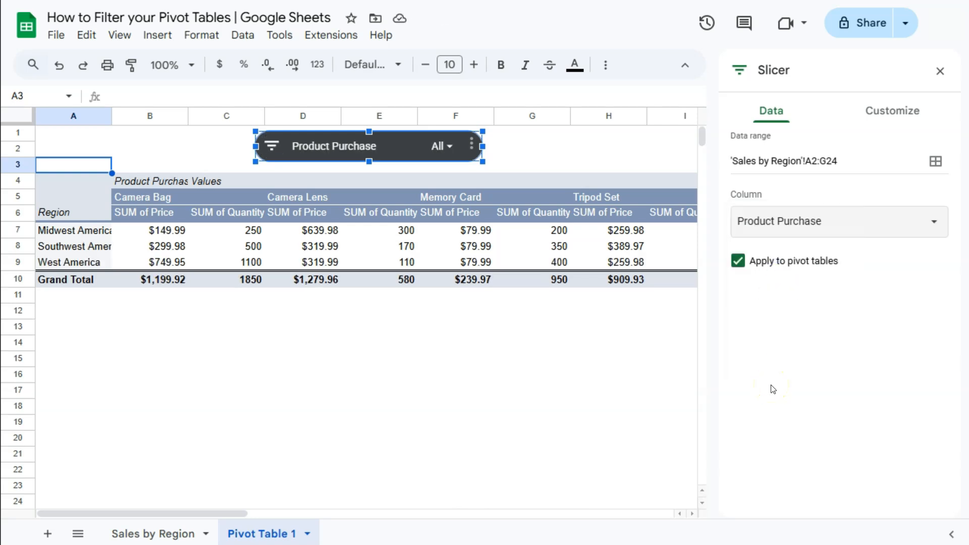
Filter the Product Purchase slicer to Camera Bag, Camera Lens and Memory Card only, and close the slicer settings.
click(730, 358)
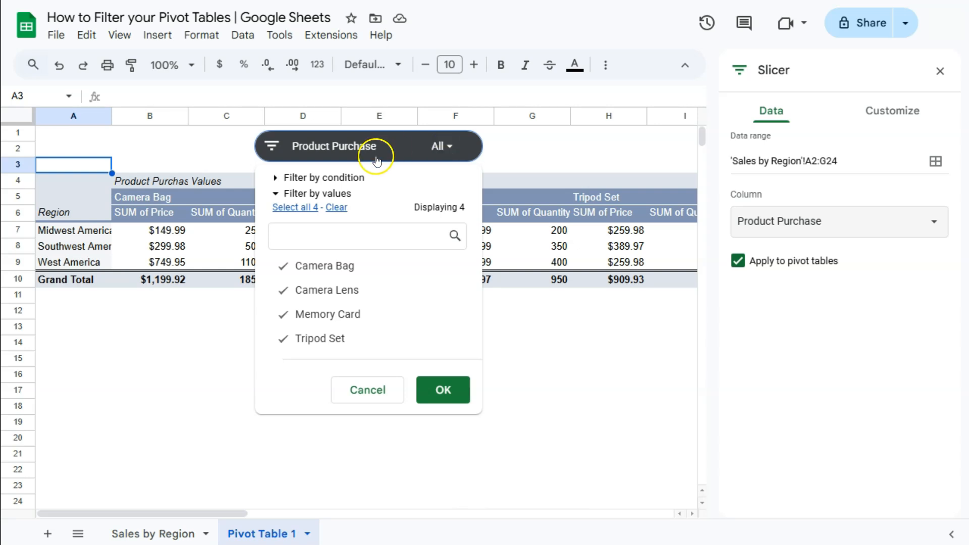
click(337, 208)
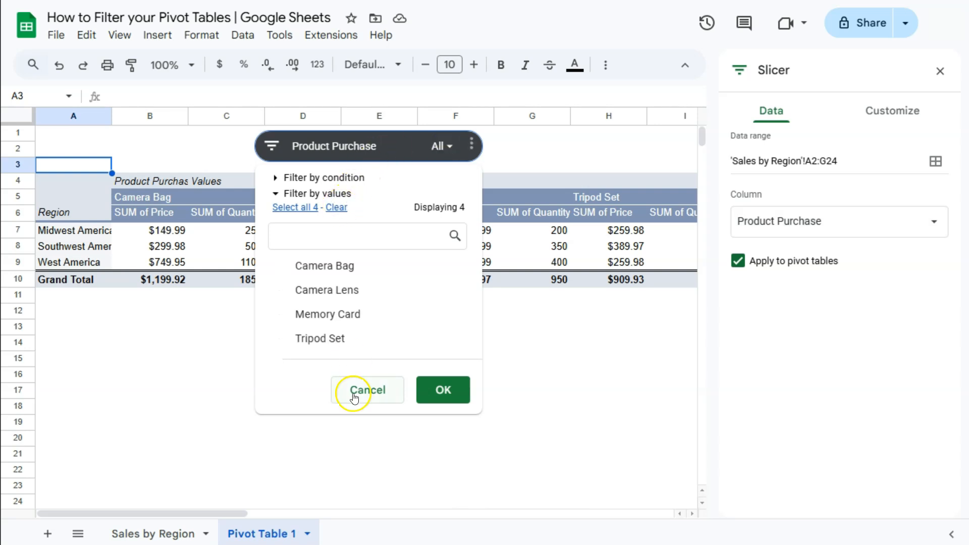
click(315, 265)
click(318, 291)
click(321, 317)
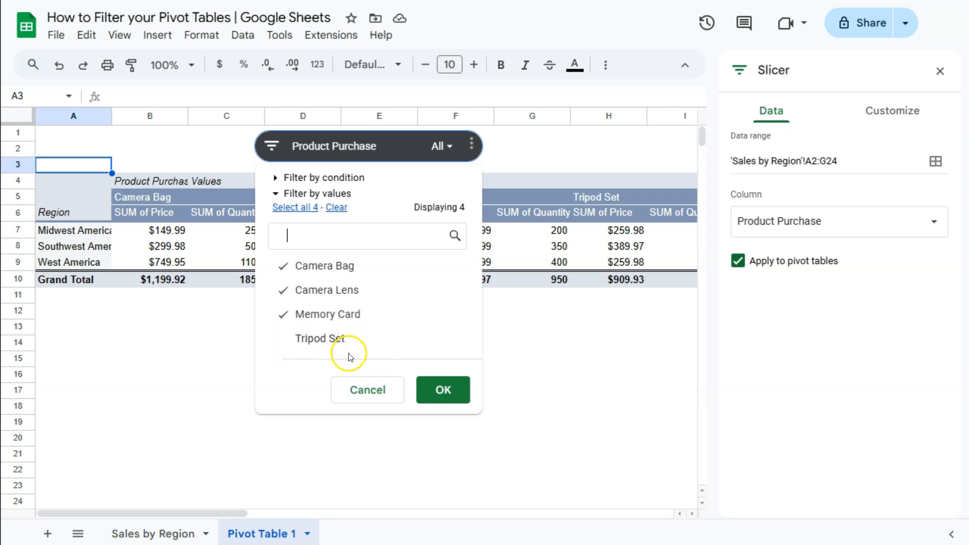
click(461, 389)
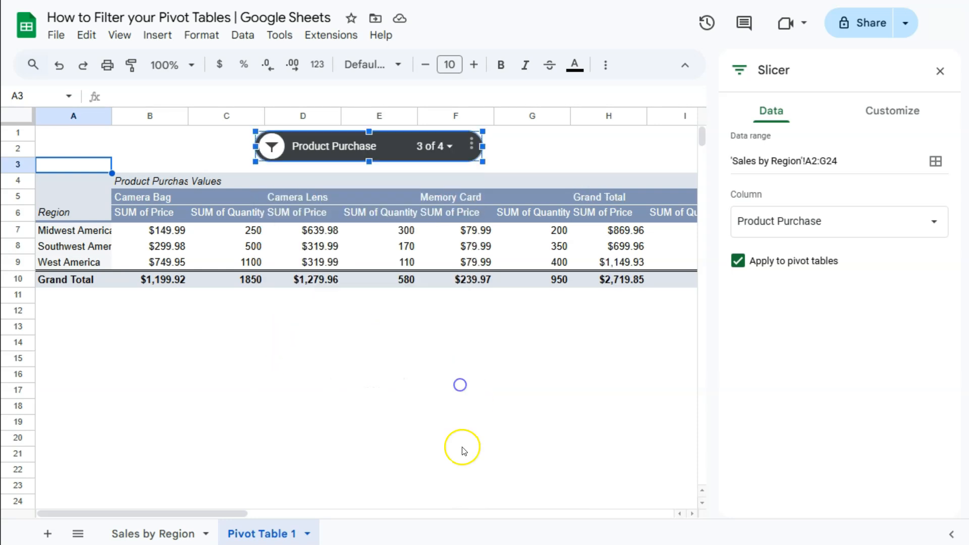
click(945, 70)
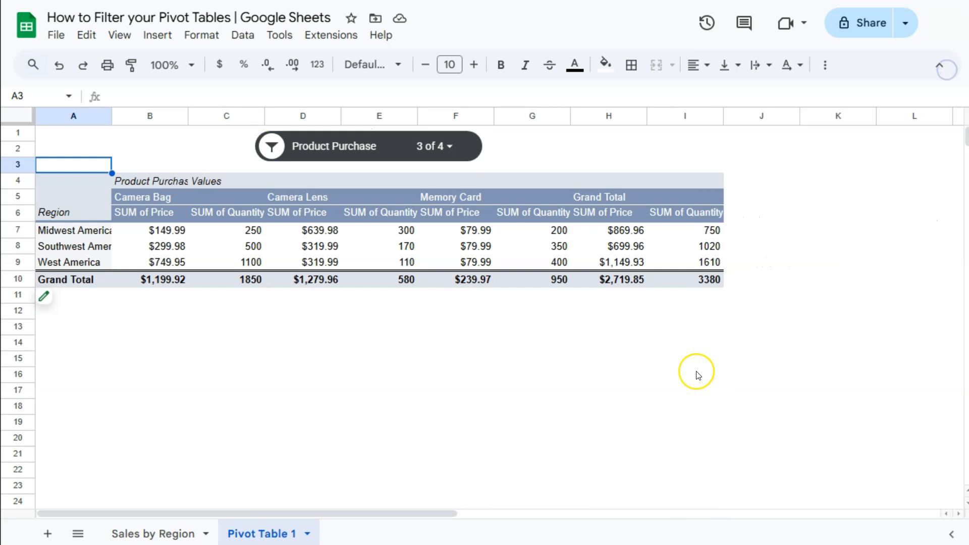